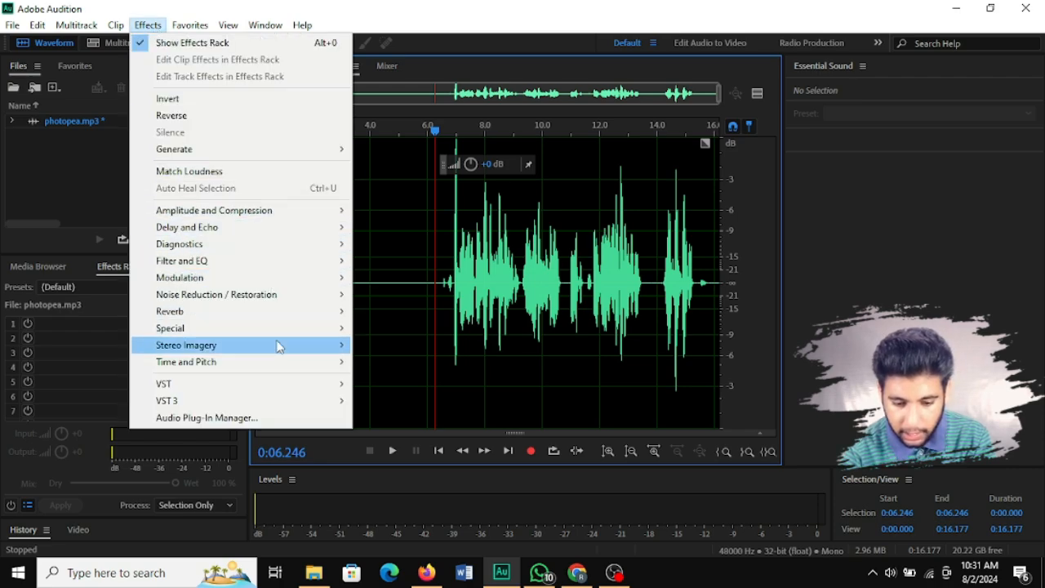
# Open the Graphic Equalizer (10 Bands) effect for the photopea.mp3 waveform and load its Default preset.
pyautogui.moveTo(249, 296)
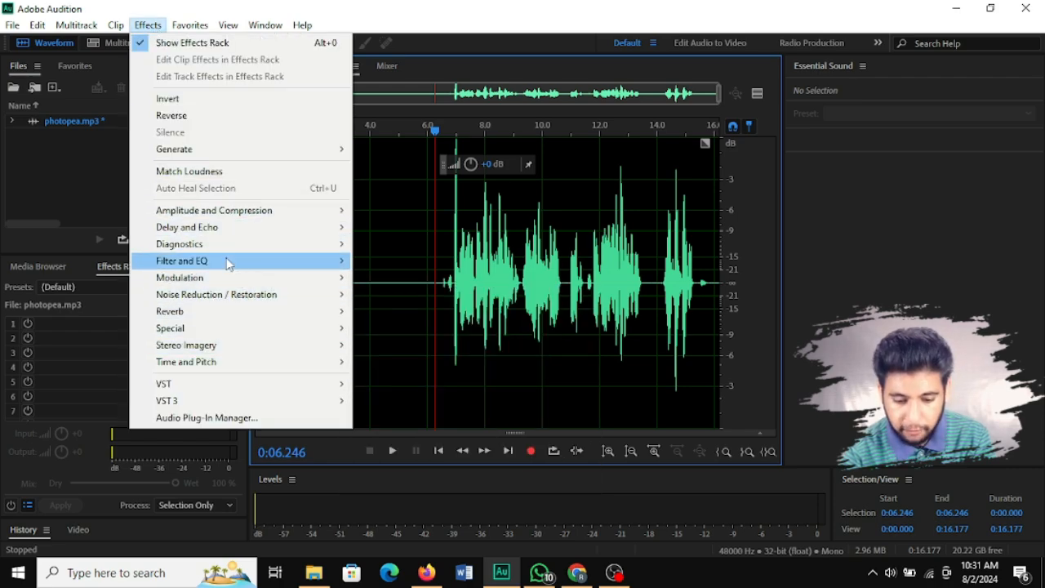
pyautogui.moveTo(227, 262)
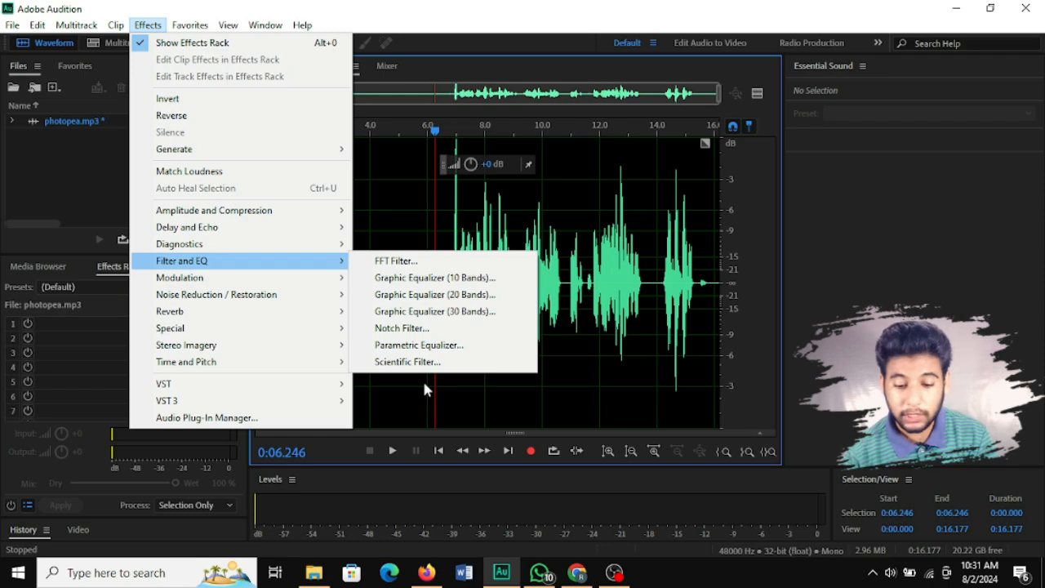
pyautogui.click(456, 281)
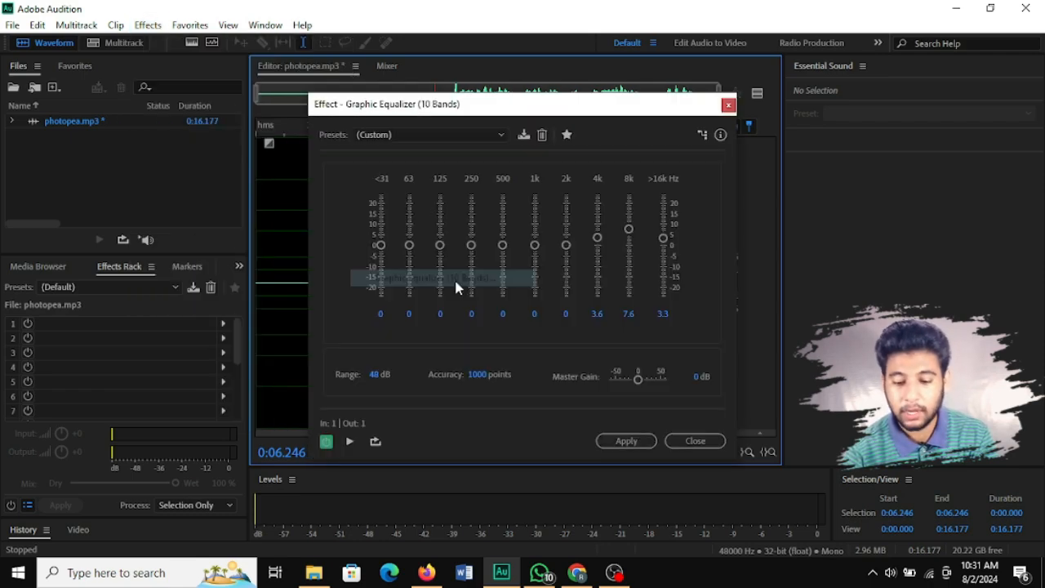
pyautogui.click(469, 134)
pyautogui.click(468, 148)
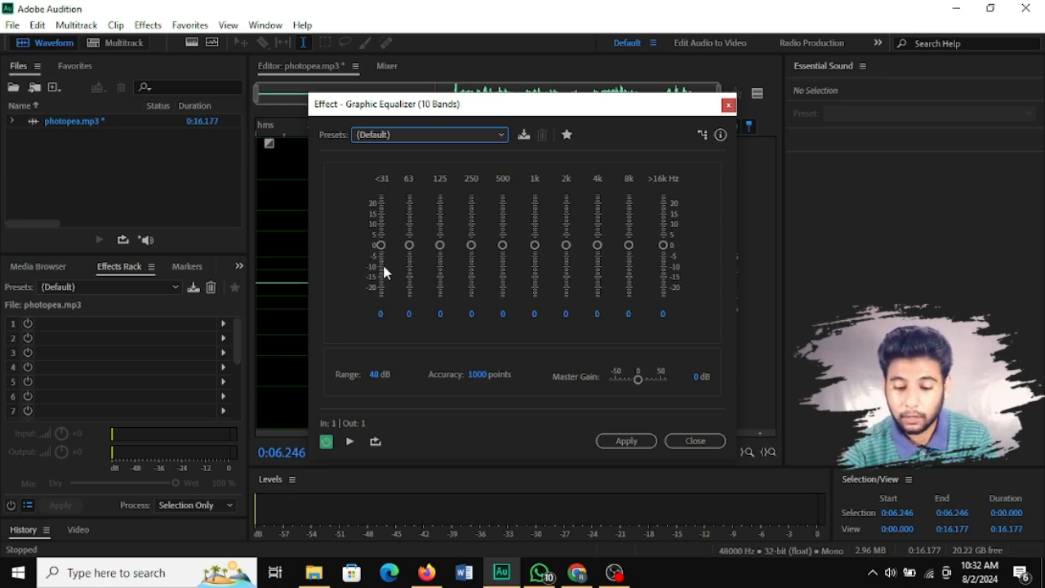
# During preview playback, boost the <31 Hz band to 24 dB, 63 Hz to 20 dB and 125 Hz to 24 dB.
pyautogui.press('space')
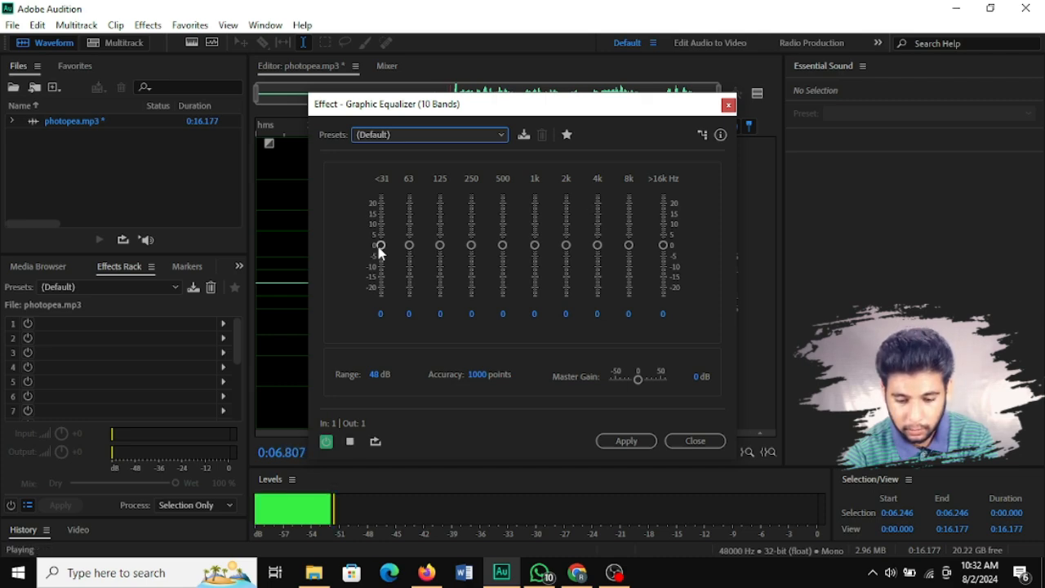
pyautogui.moveTo(380, 253); pyautogui.dragTo(374, 203)
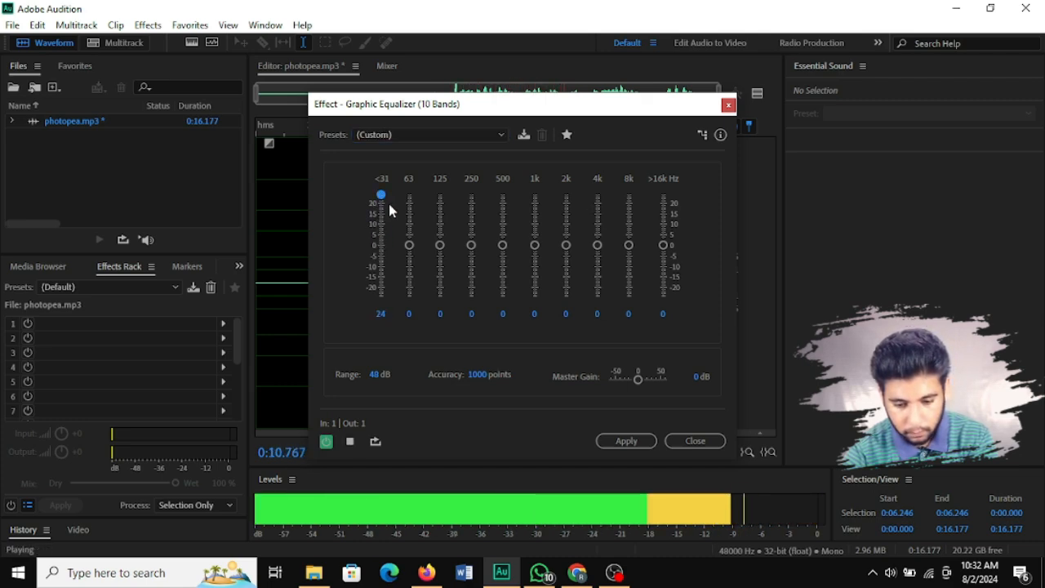
pyautogui.moveTo(410, 245); pyautogui.dragTo(410, 205)
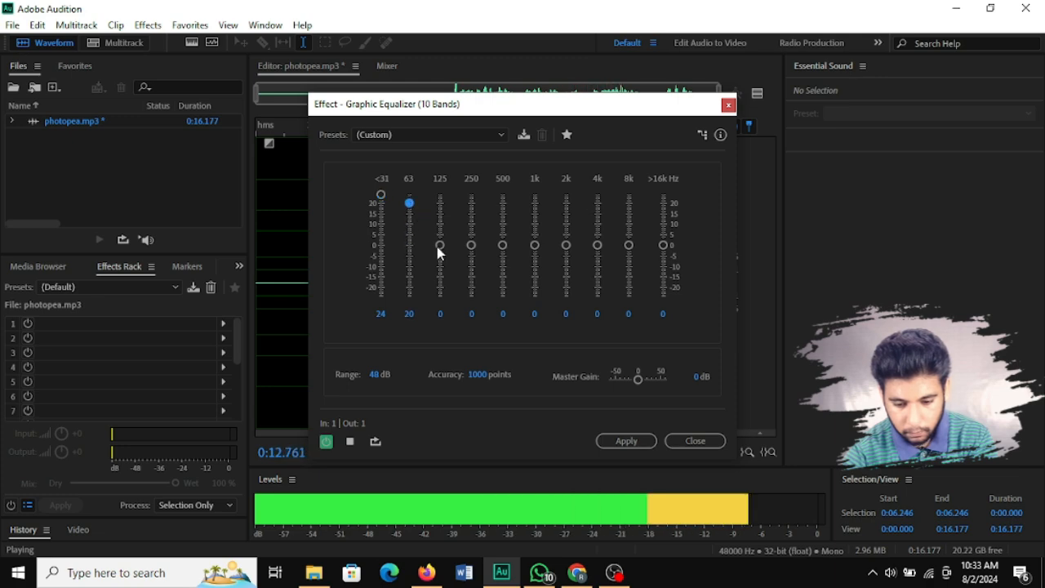
pyautogui.moveTo(439, 246); pyautogui.dragTo(446, 192)
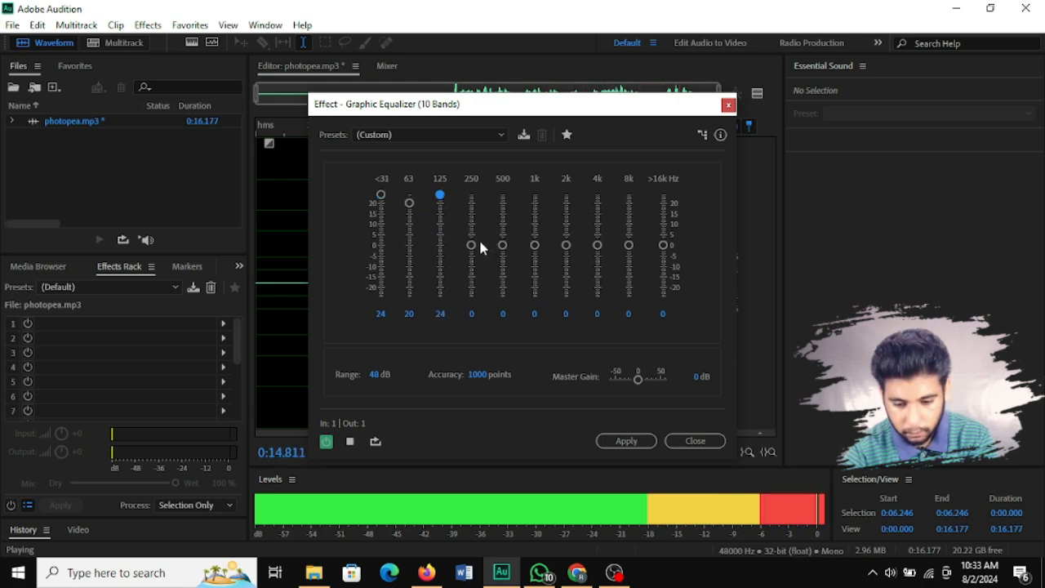
pyautogui.press('space')
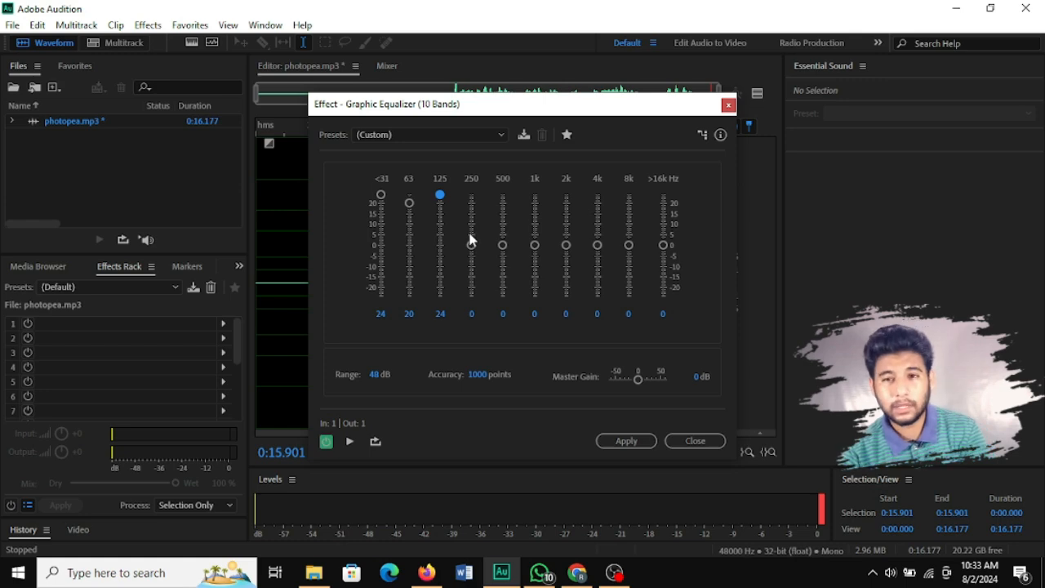
# Raise the 250 Hz band to 22.5 dB and preview the result from about 5.2 s.
pyautogui.moveTo(351, 106); pyautogui.dragTo(455, 133)
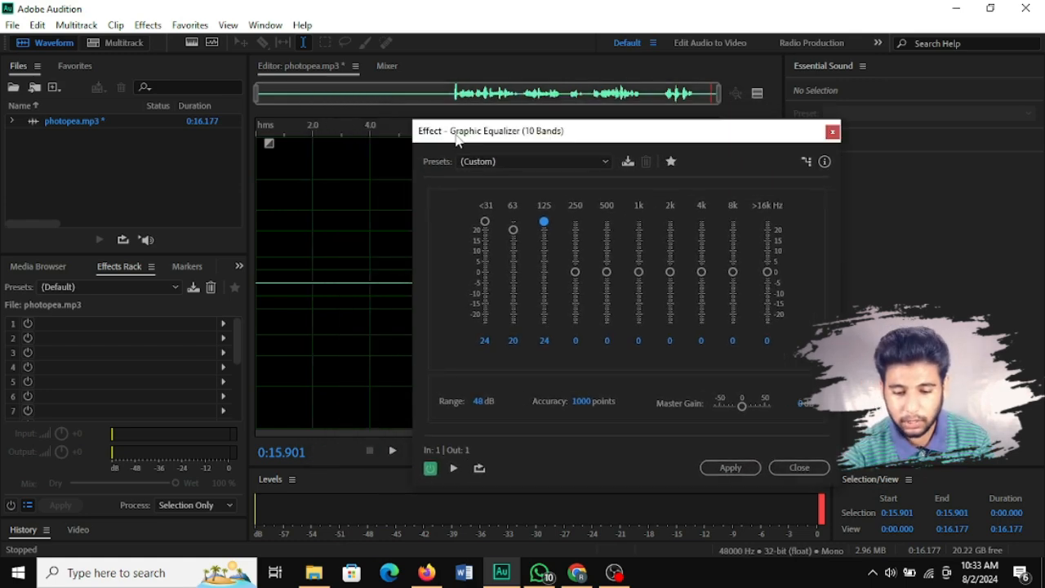
pyautogui.click(404, 128)
pyautogui.moveTo(440, 134); pyautogui.dragTo(400, 95)
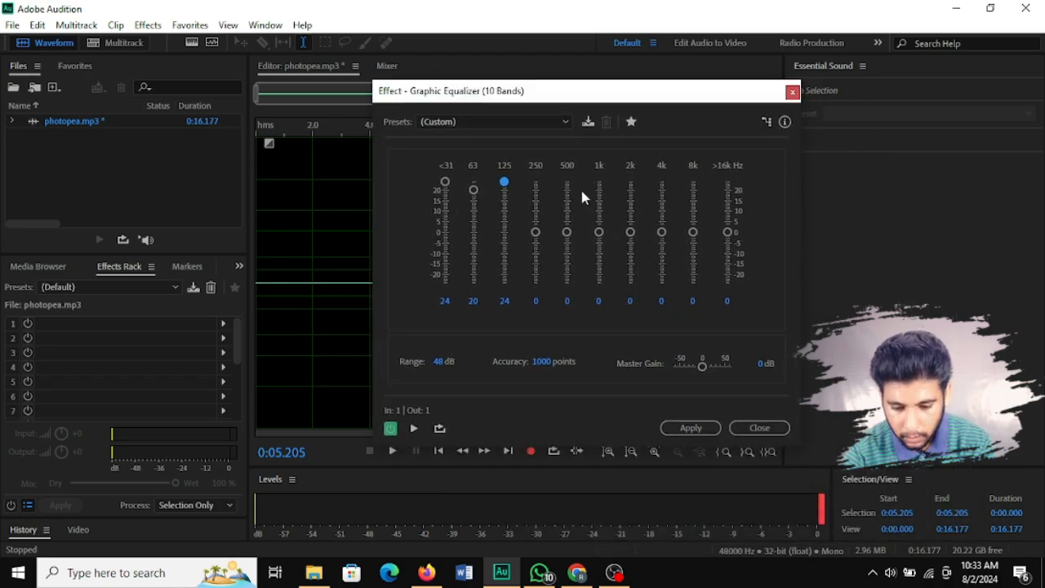
pyautogui.moveTo(534, 234); pyautogui.dragTo(536, 185)
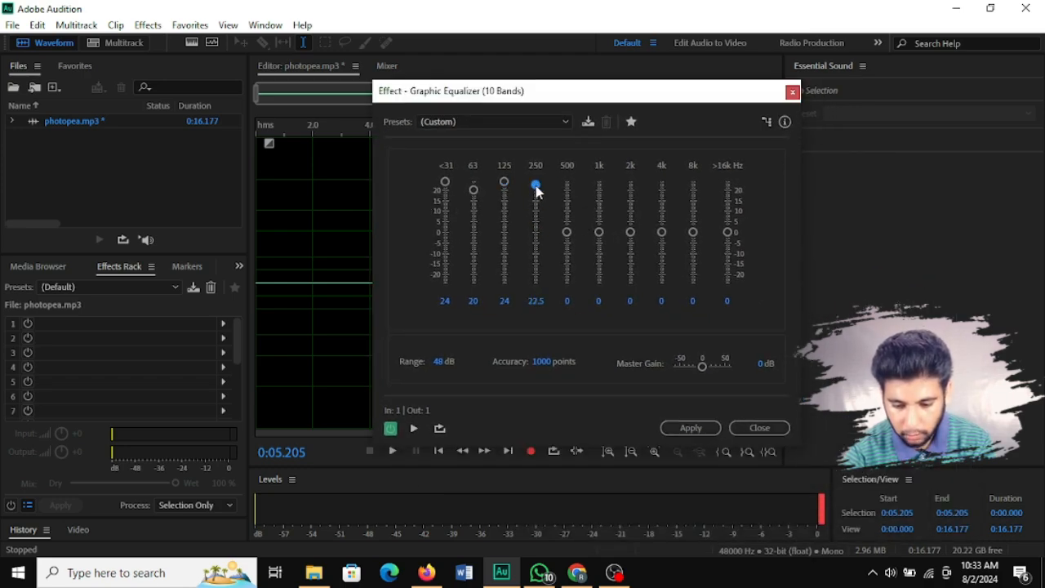
pyautogui.press('space')
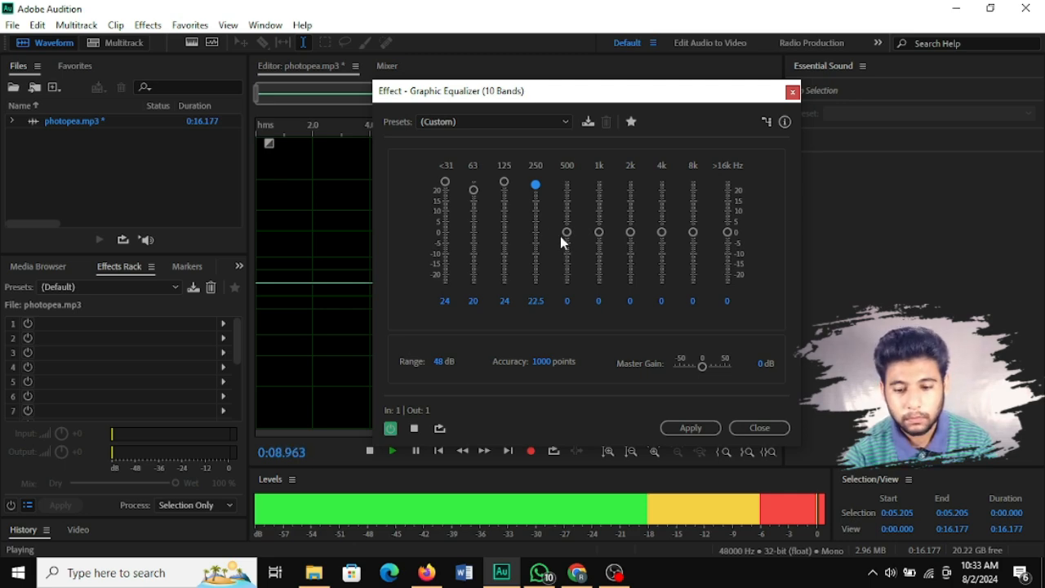
pyautogui.press('space')
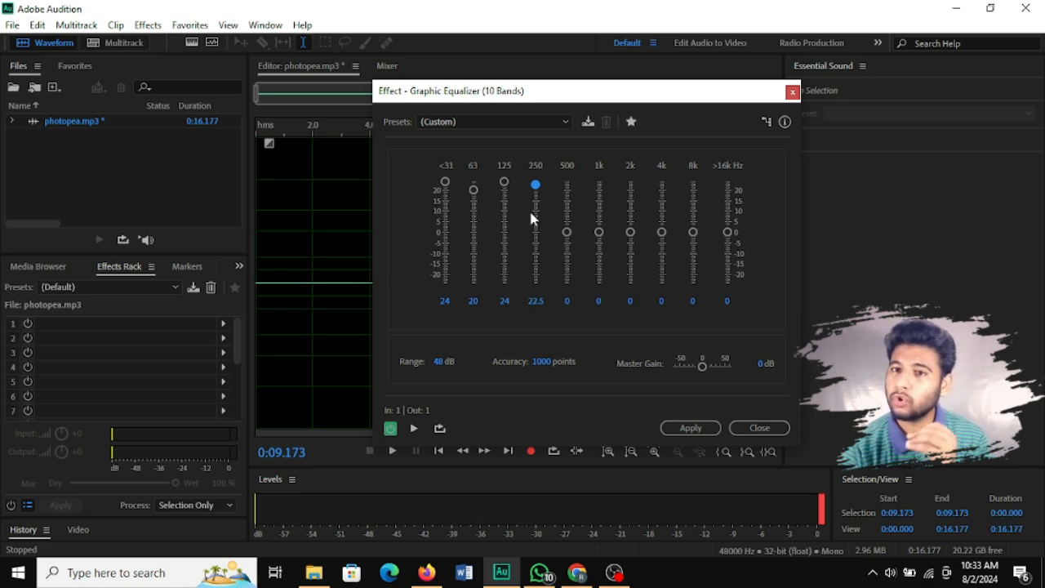
pyautogui.hotkey('ctrl', 'a')
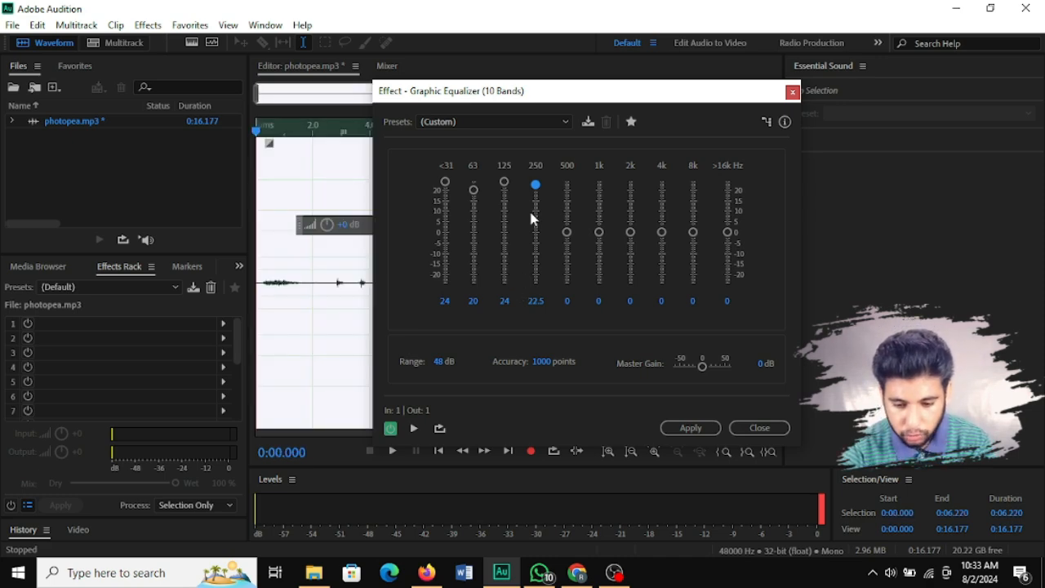
pyautogui.hotkey('ctrl', 'z')
pyautogui.hotkey('ctrl', 'z')
pyautogui.hotkey('ctrl', 'z')
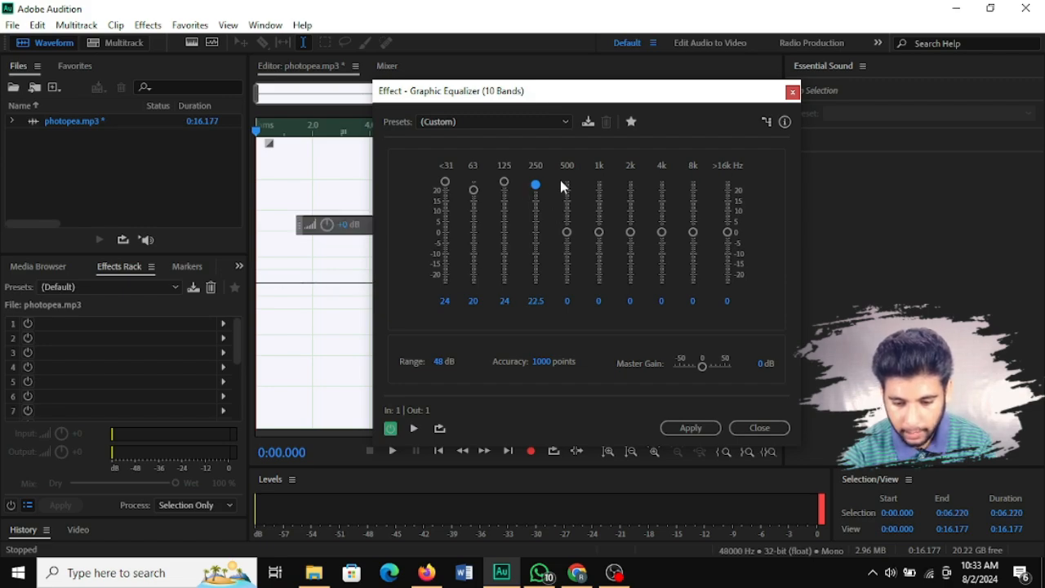
# Return the equalizer to the Default preset and place the playhead at about 5.7 s, before the speech.
pyautogui.click(526, 121)
pyautogui.click(527, 139)
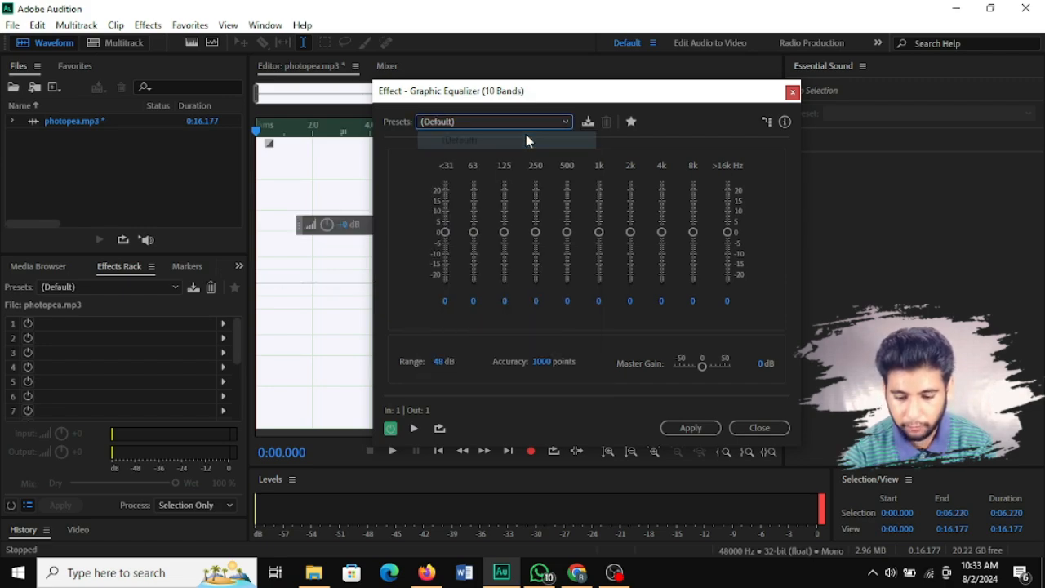
pyautogui.moveTo(571, 91); pyautogui.dragTo(240, 180)
pyautogui.click(419, 132)
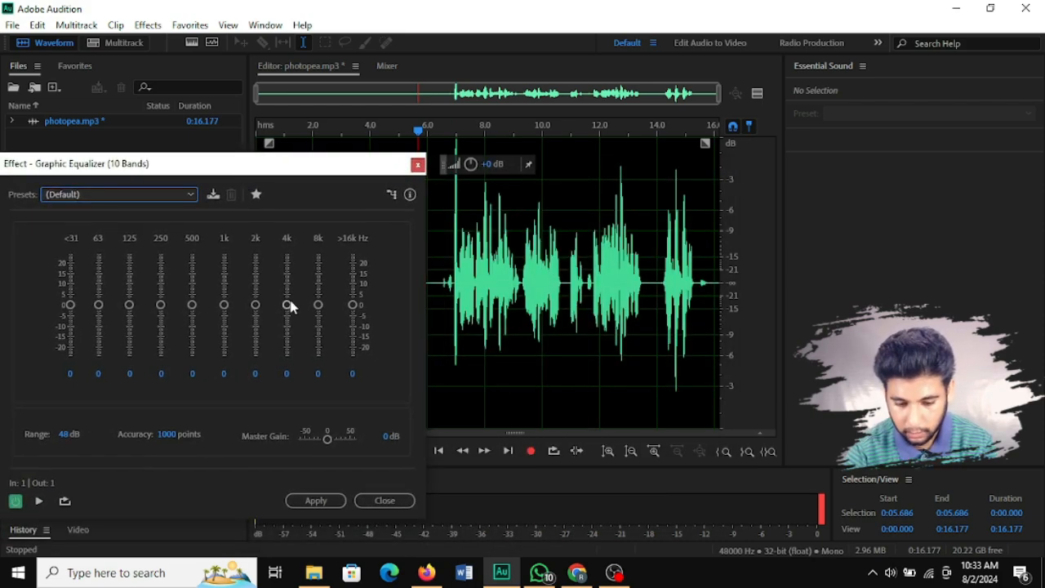
# During playback, boost the 4k band to 24 dB, 8k to 23.6 dB and >16k to 24 dB.
pyautogui.press('space')
pyautogui.moveTo(288, 305); pyautogui.dragTo(287, 257)
pyautogui.moveTo(319, 301); pyautogui.dragTo(320, 256)
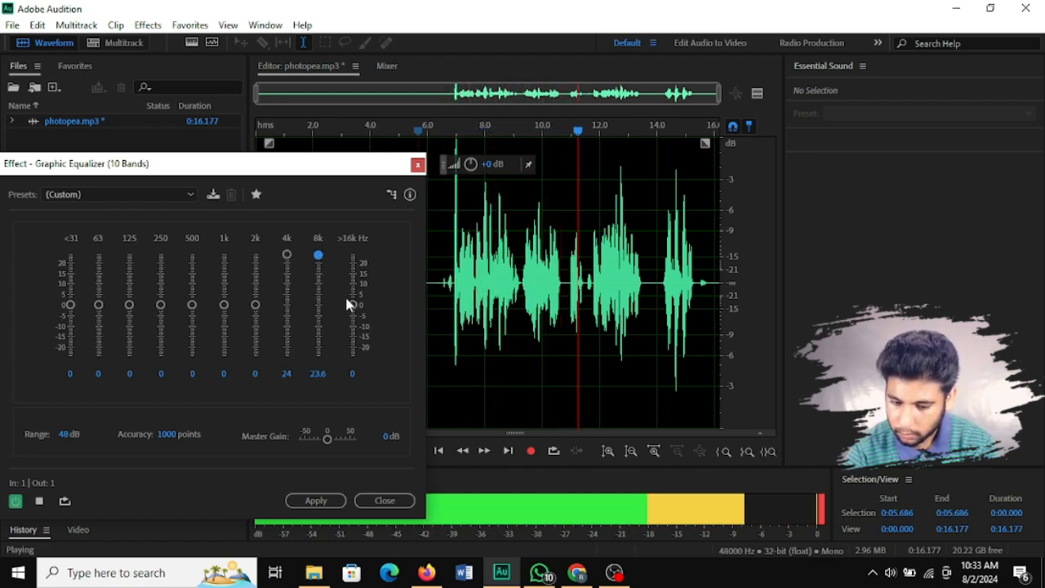
pyautogui.moveTo(352, 303); pyautogui.dragTo(350, 245)
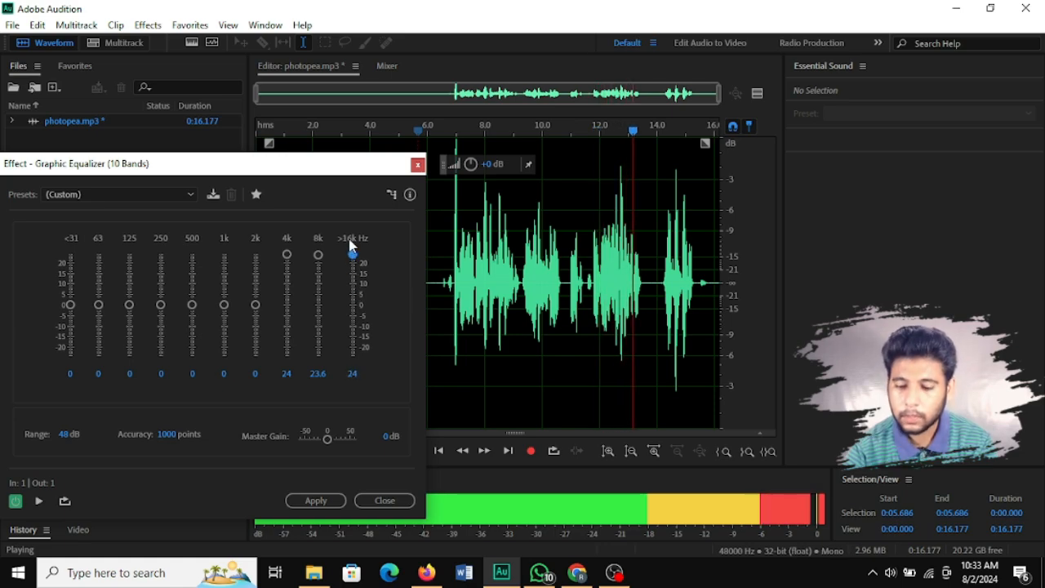
pyautogui.press('space')
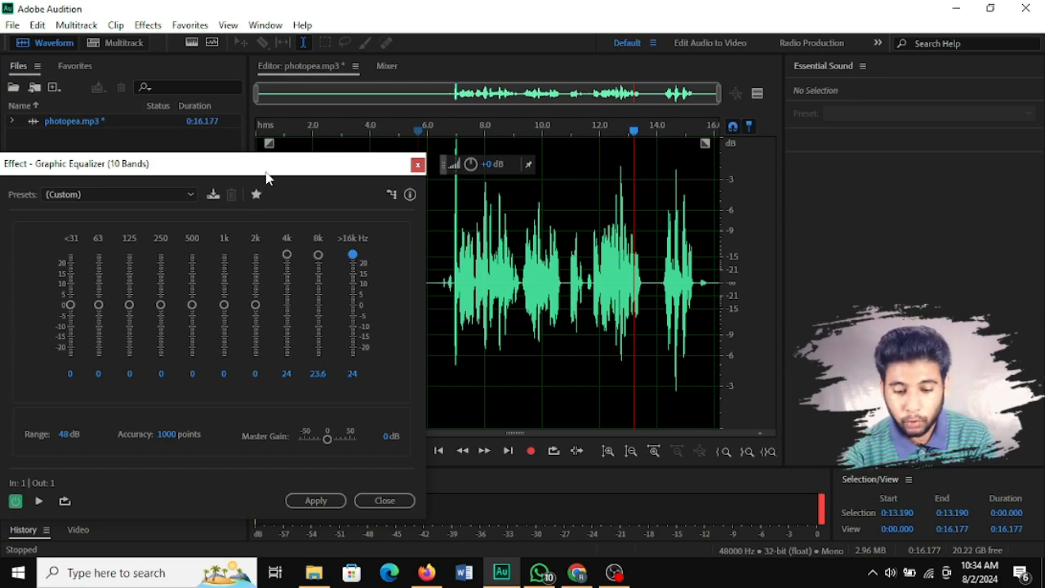
# Clear the exaggerated treble boosts by reloading the equalizer's Default preset.
pyautogui.moveTo(274, 169); pyautogui.dragTo(740, 147)
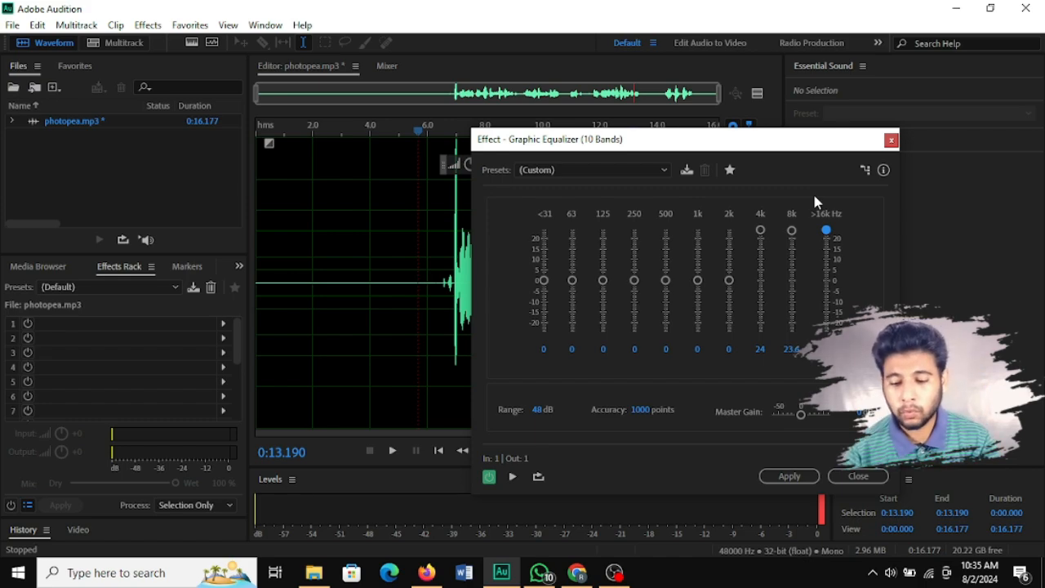
pyautogui.moveTo(802, 147); pyautogui.dragTo(743, 129)
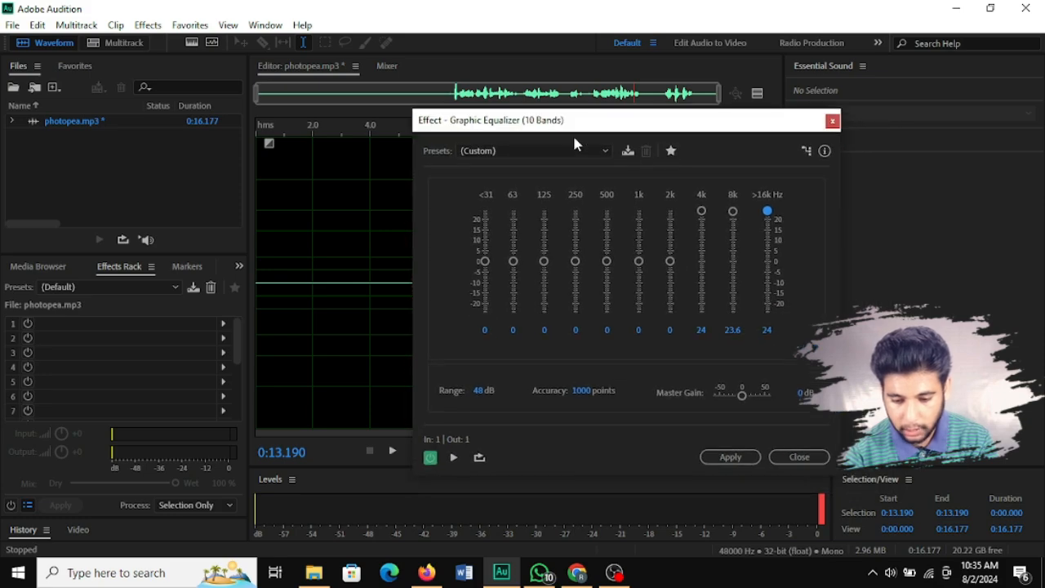
pyautogui.click(591, 150)
pyautogui.click(560, 170)
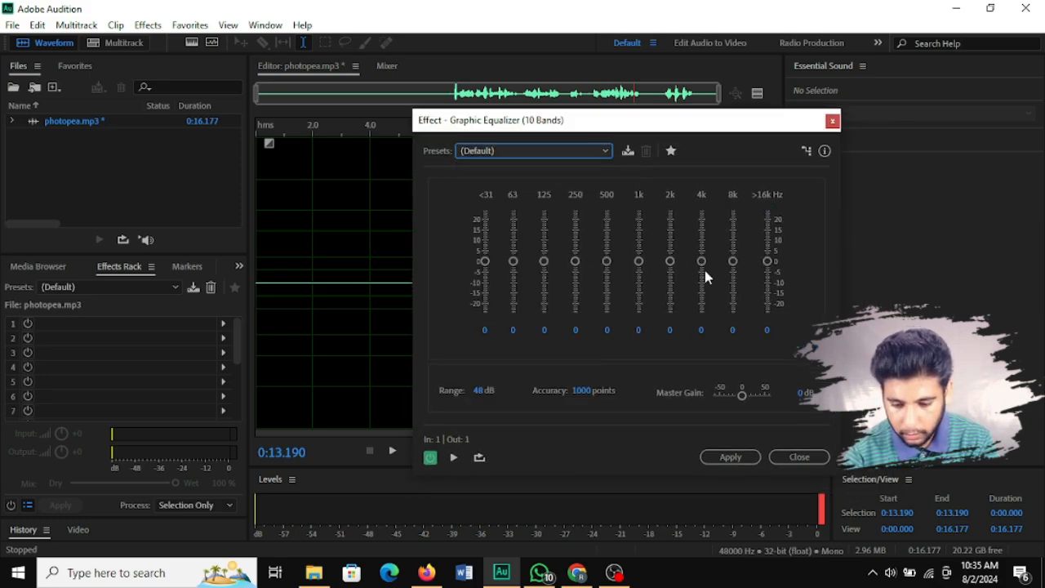
# Set the equalizer bands to 6.9 dB at 63 Hz, 2.5 dB at 125 Hz, 3.6 dB at 4k and 7.6 dB at 8k.
pyautogui.moveTo(728, 262); pyautogui.dragTo(734, 258)
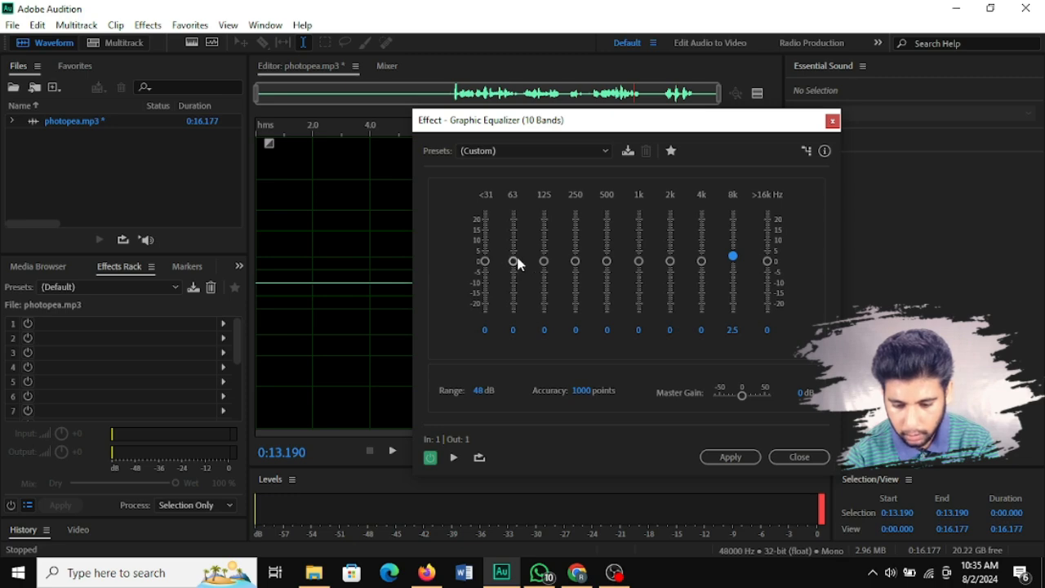
pyautogui.moveTo(518, 263); pyautogui.dragTo(517, 259)
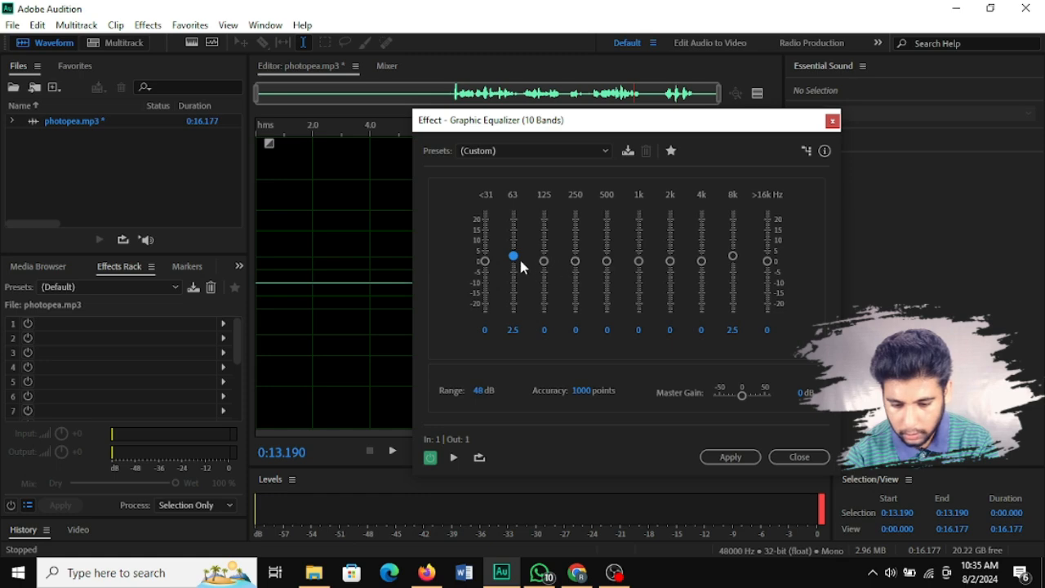
pyautogui.moveTo(513, 256); pyautogui.dragTo(513, 247)
pyautogui.click(544, 262)
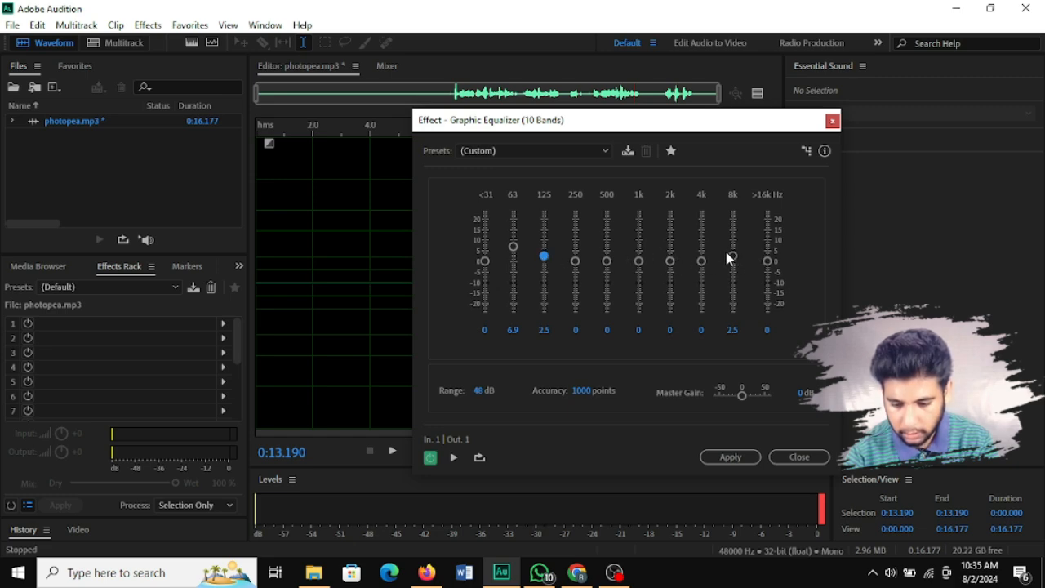
pyautogui.moveTo(732, 256); pyautogui.dragTo(699, 251)
pyautogui.click(702, 261)
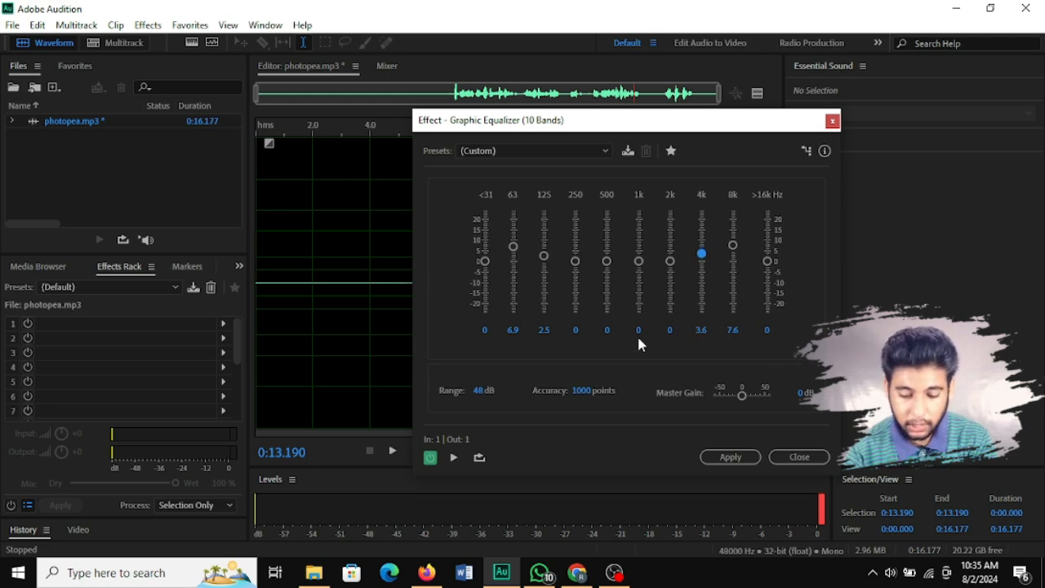
# Move the equalizer window clear of the waveform's start and preview the current settings from about 6.5 s, just before the speech.
pyautogui.click(453, 457)
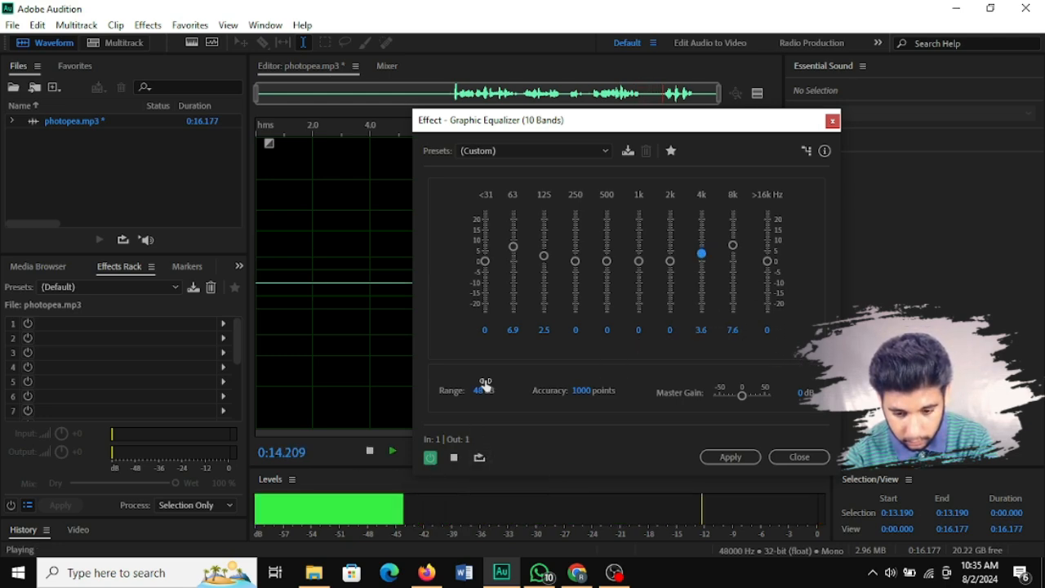
pyautogui.moveTo(462, 123); pyautogui.dragTo(550, 175)
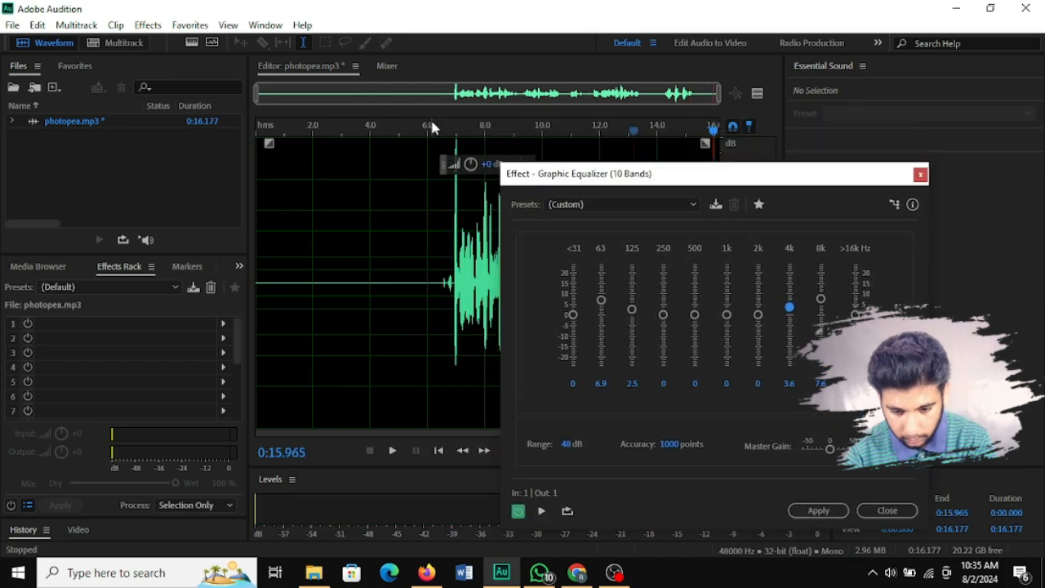
pyautogui.click(446, 130)
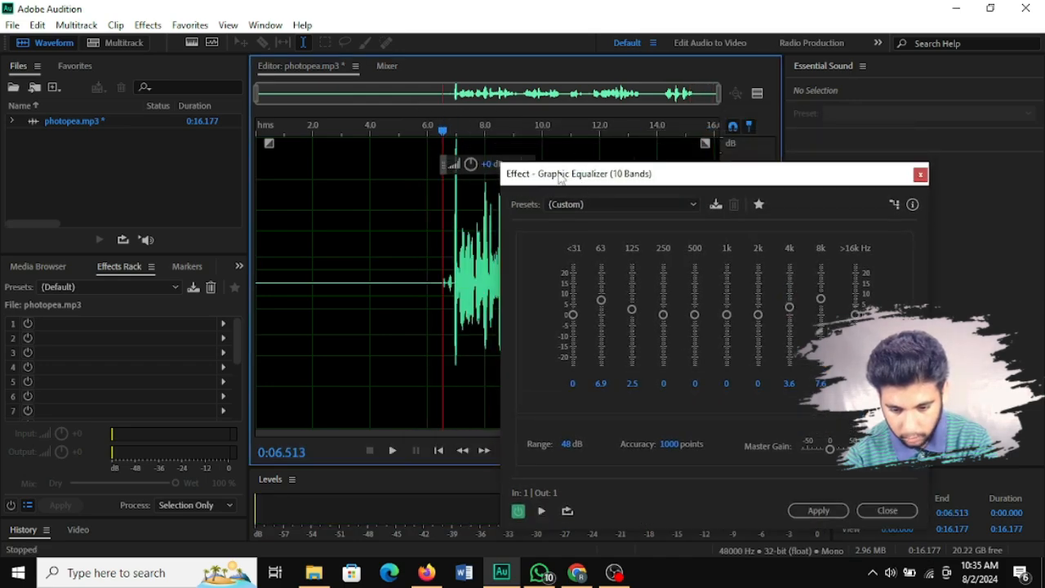
pyautogui.press('space')
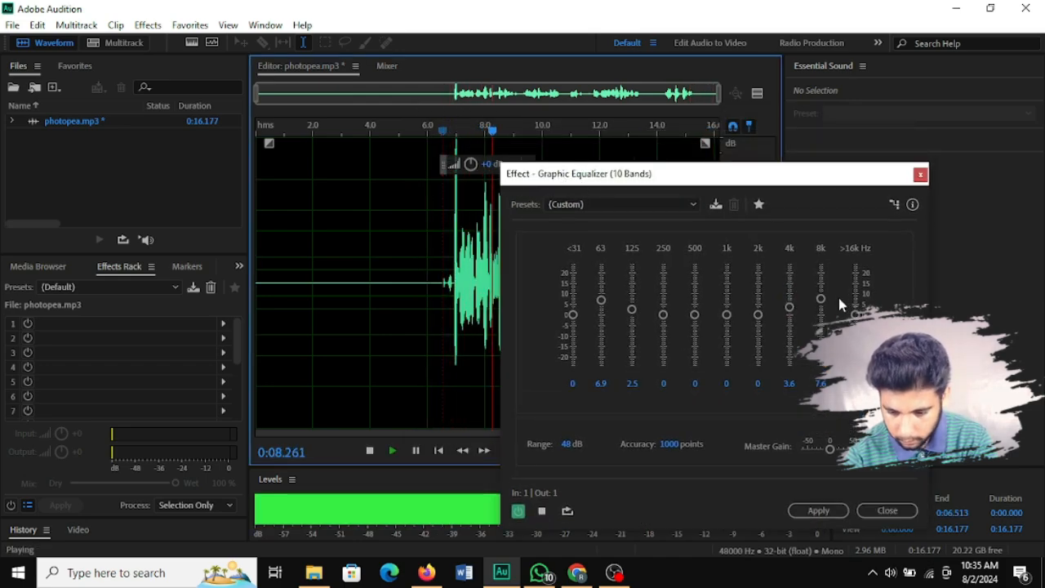
pyautogui.click(541, 509)
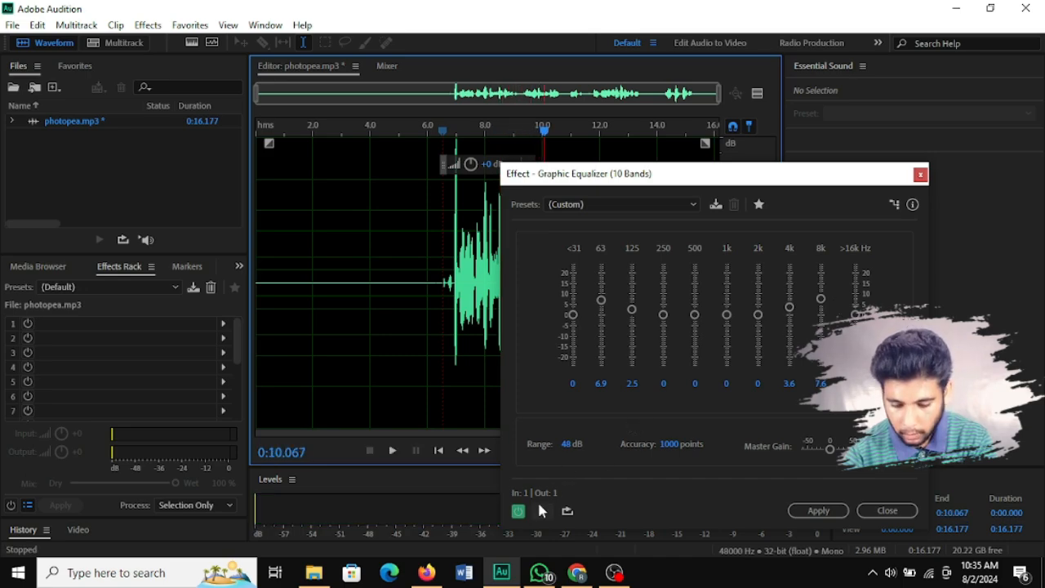
# Play the speech from about 6.3 s, switching the equalizer off and on to compare the original and processed sound, and stop playback.
pyautogui.click(437, 130)
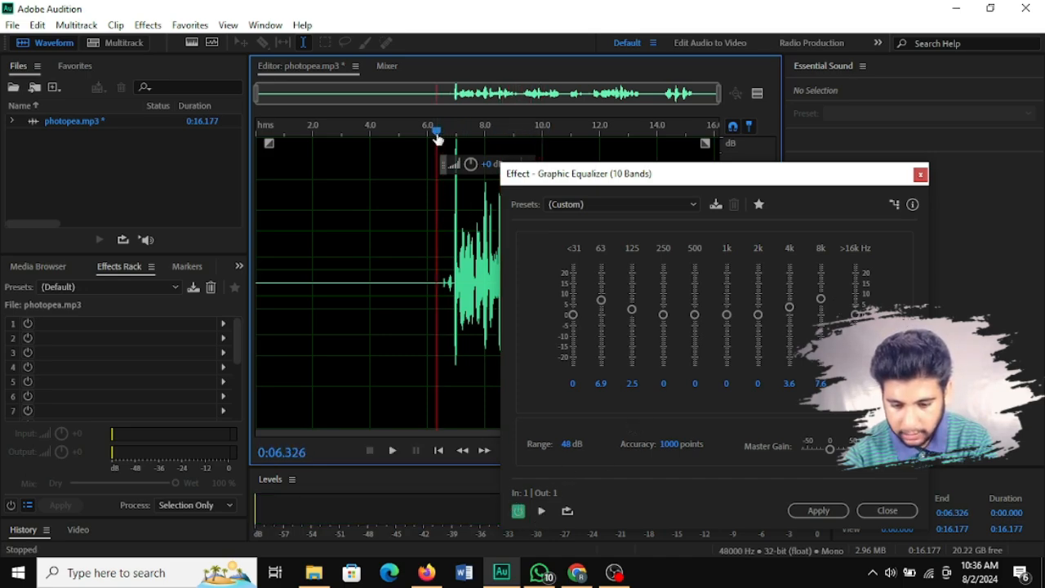
pyautogui.click(540, 510)
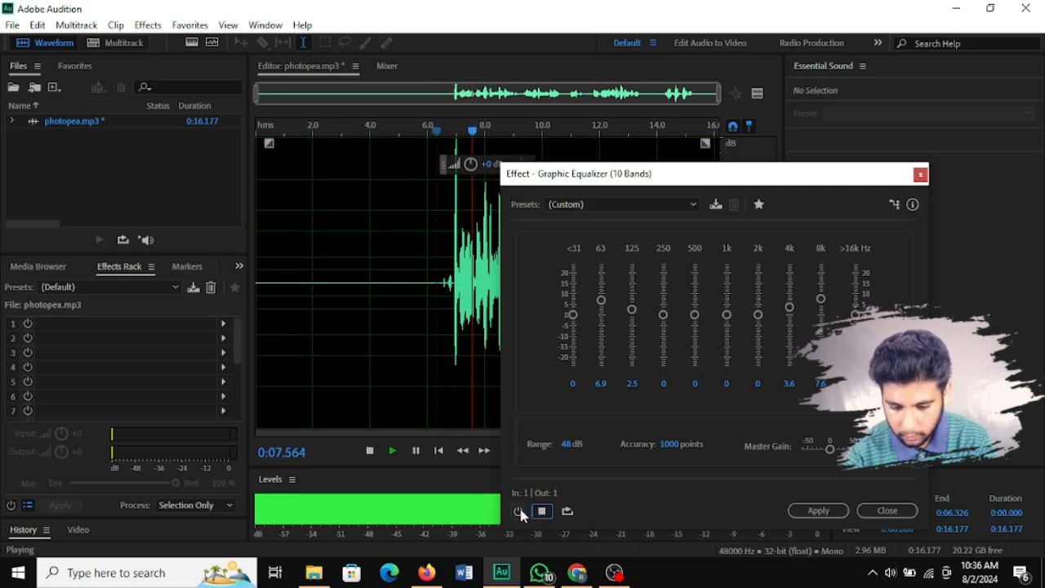
pyautogui.click(519, 511)
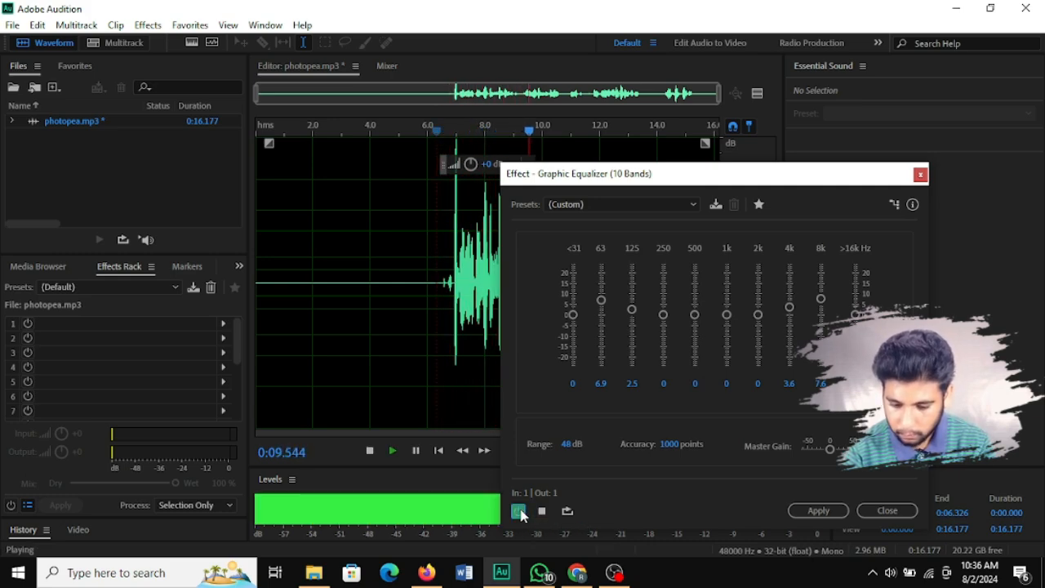
pyautogui.click(521, 513)
pyautogui.click(520, 513)
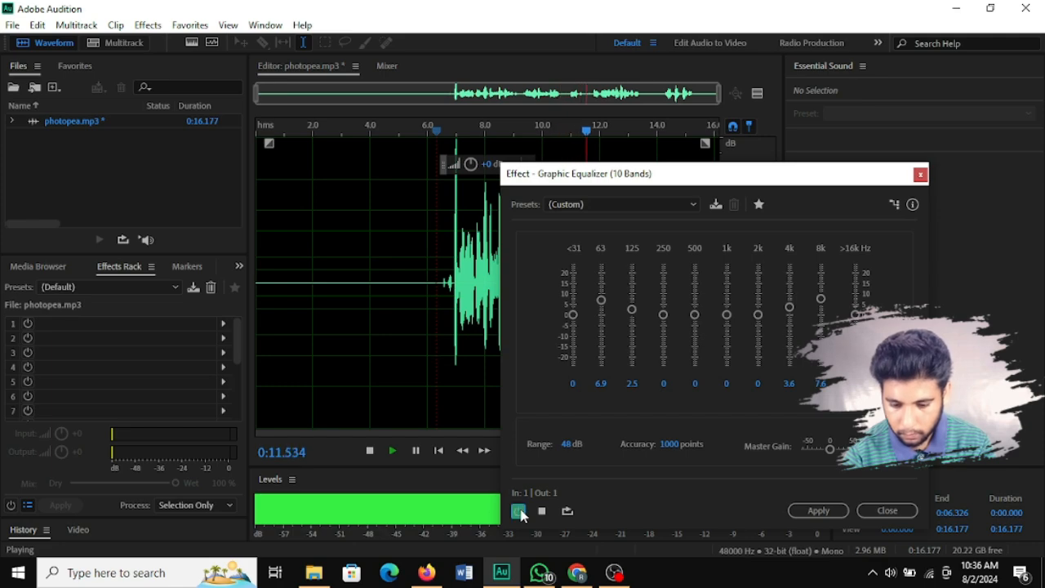
pyautogui.press('space')
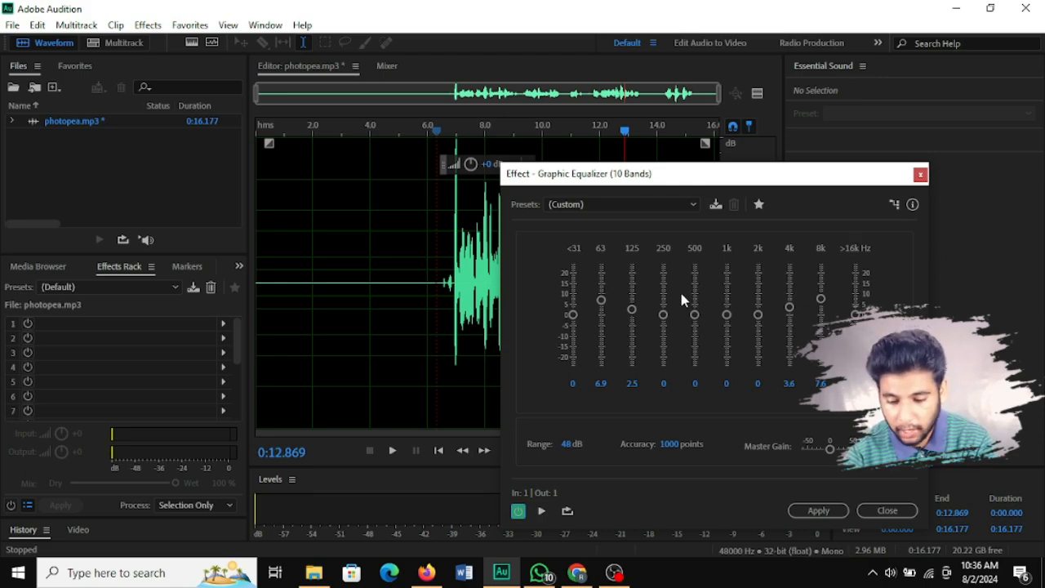
# Lower the 63 Hz and 125 Hz bands to 0.4 dB, raise 4k to 6.5 dB and 8k to 9.1 dB, and moderately boost >16k.
pyautogui.moveTo(602, 302); pyautogui.dragTo(633, 315)
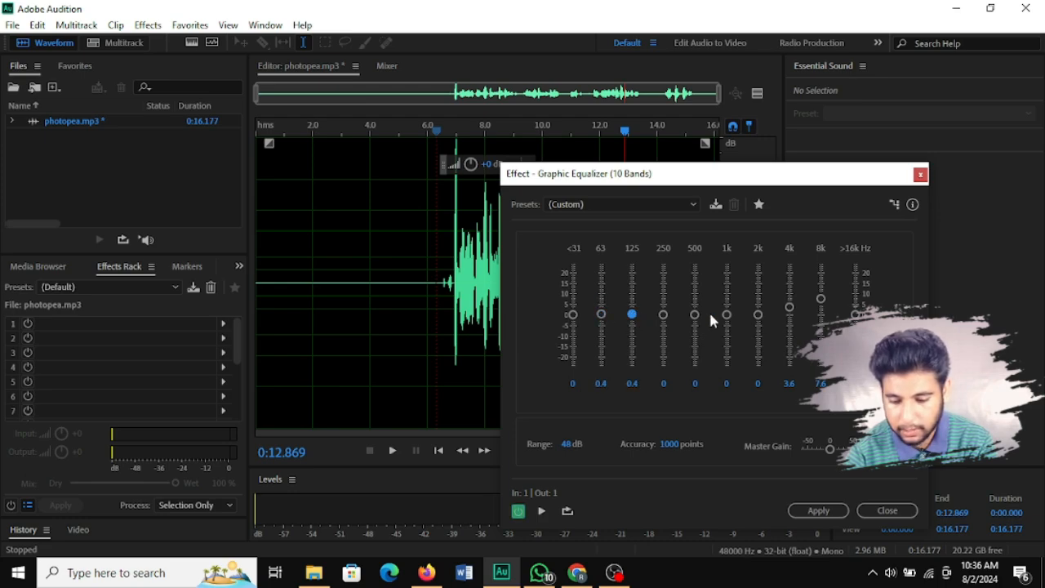
pyautogui.moveTo(821, 299); pyautogui.dragTo(818, 296)
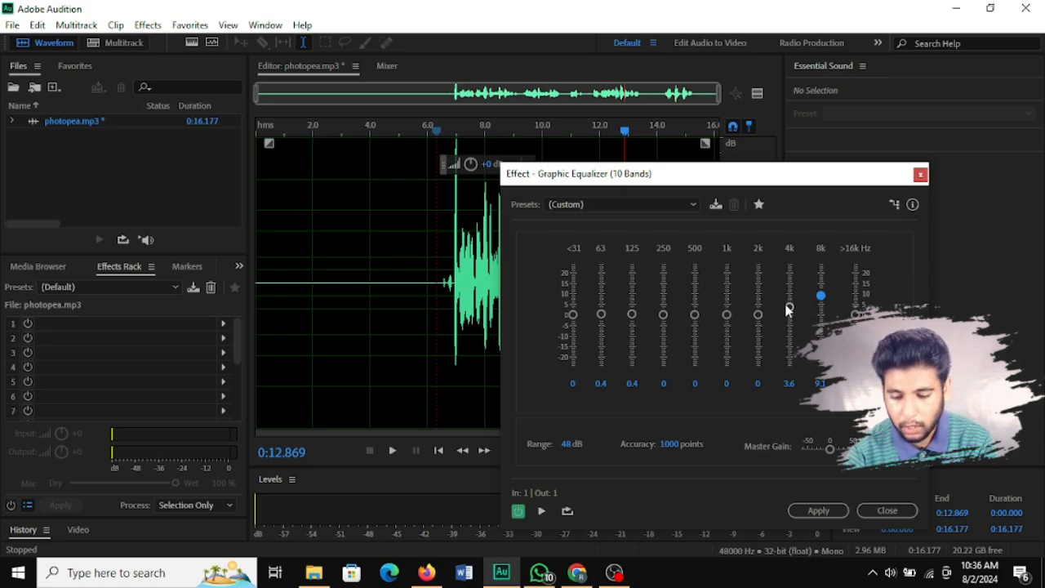
pyautogui.click(789, 307)
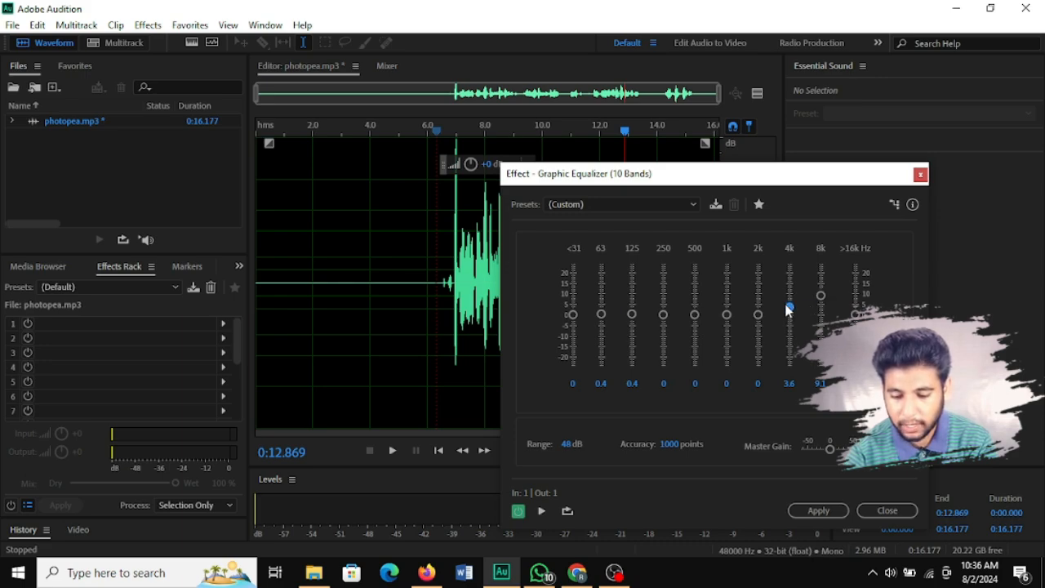
pyautogui.moveTo(787, 309)
pyautogui.mouseDown()
pyautogui.moveTo(787, 292)
pyautogui.moveTo(788, 304)
pyautogui.mouseUp()
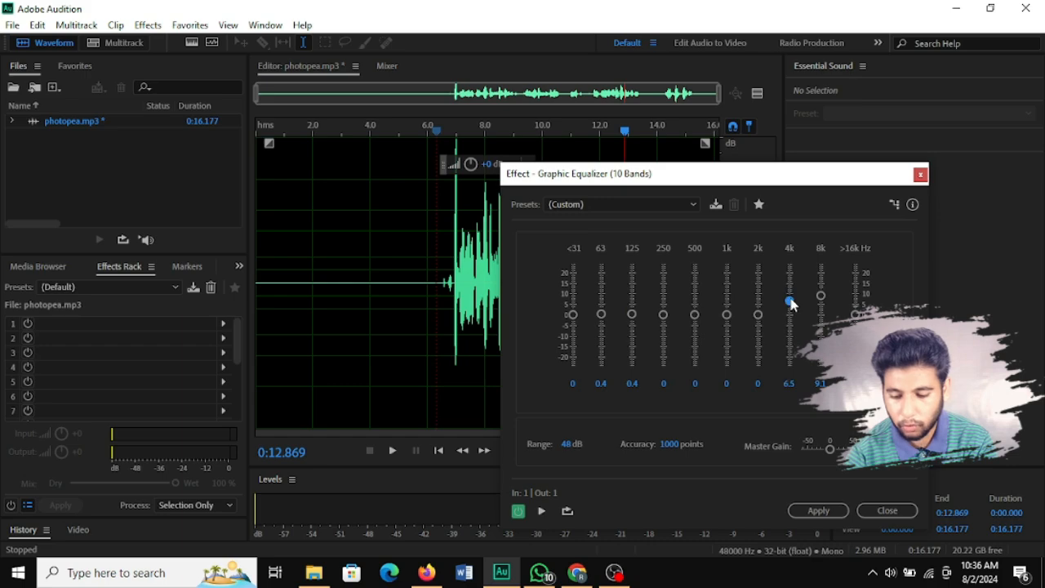
pyautogui.moveTo(855, 314); pyautogui.dragTo(855, 301)
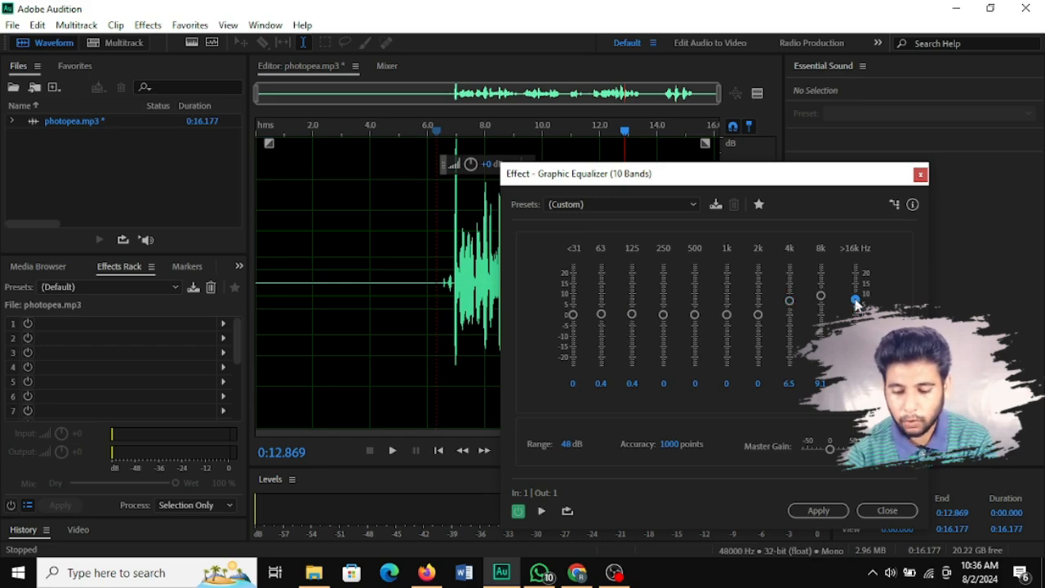
# Preview the treble-boosted equalizer settings by playing the speech from about 6.6 s to about 15.4 s.
pyautogui.click(446, 129)
pyautogui.press('space')
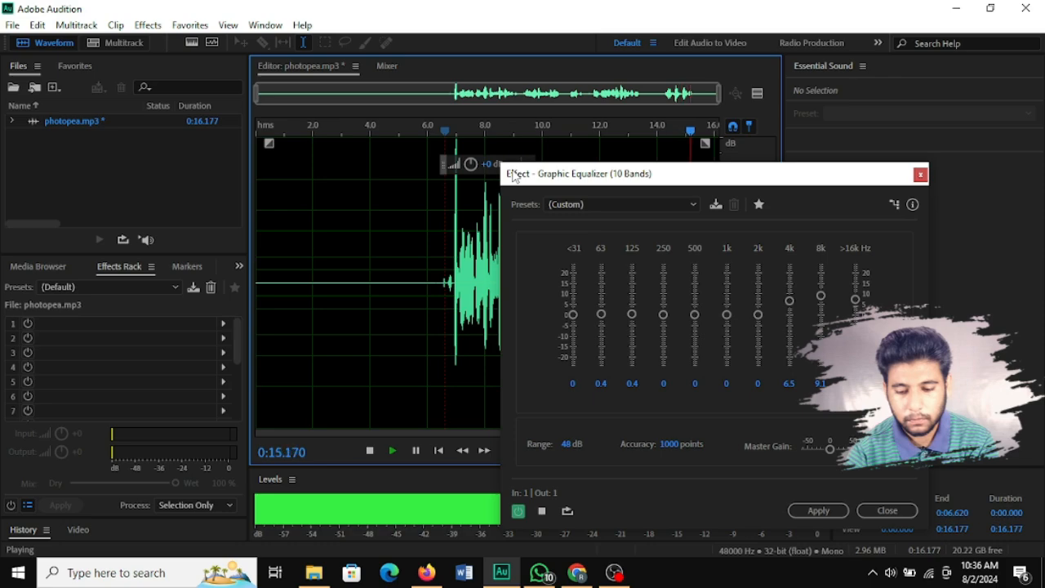
pyautogui.press('space')
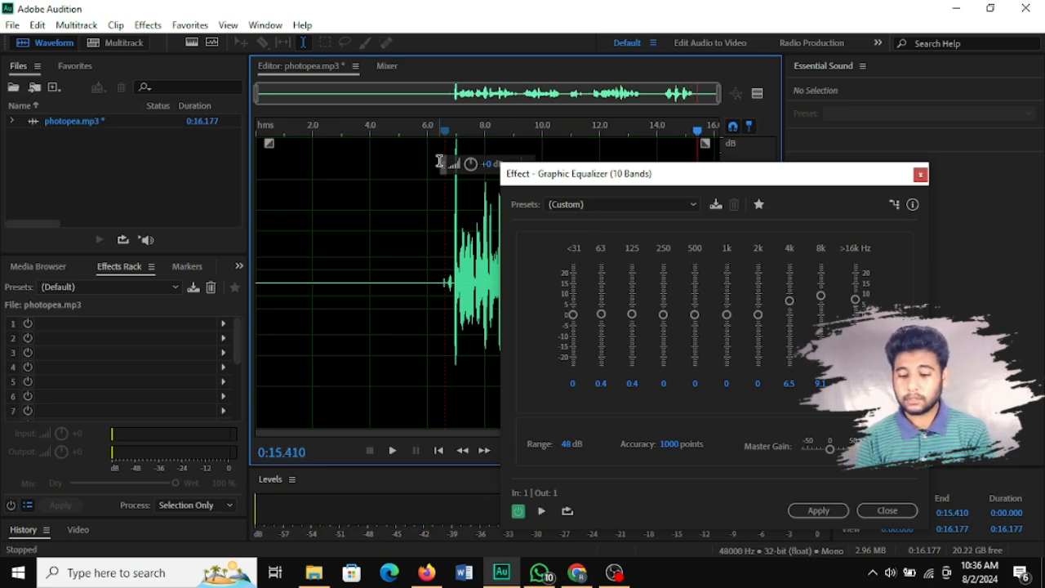